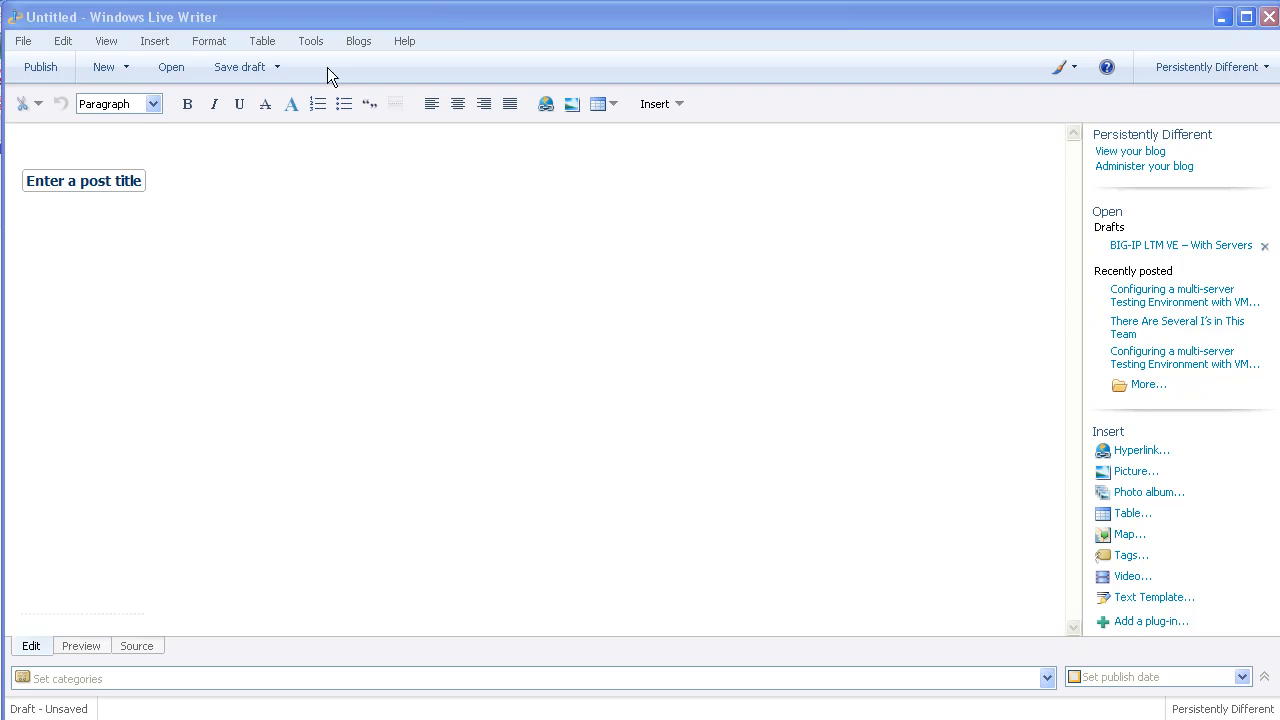
- Choose Add blog account from the Blogs menu to launch the new-account wizard
left_click(362, 42)
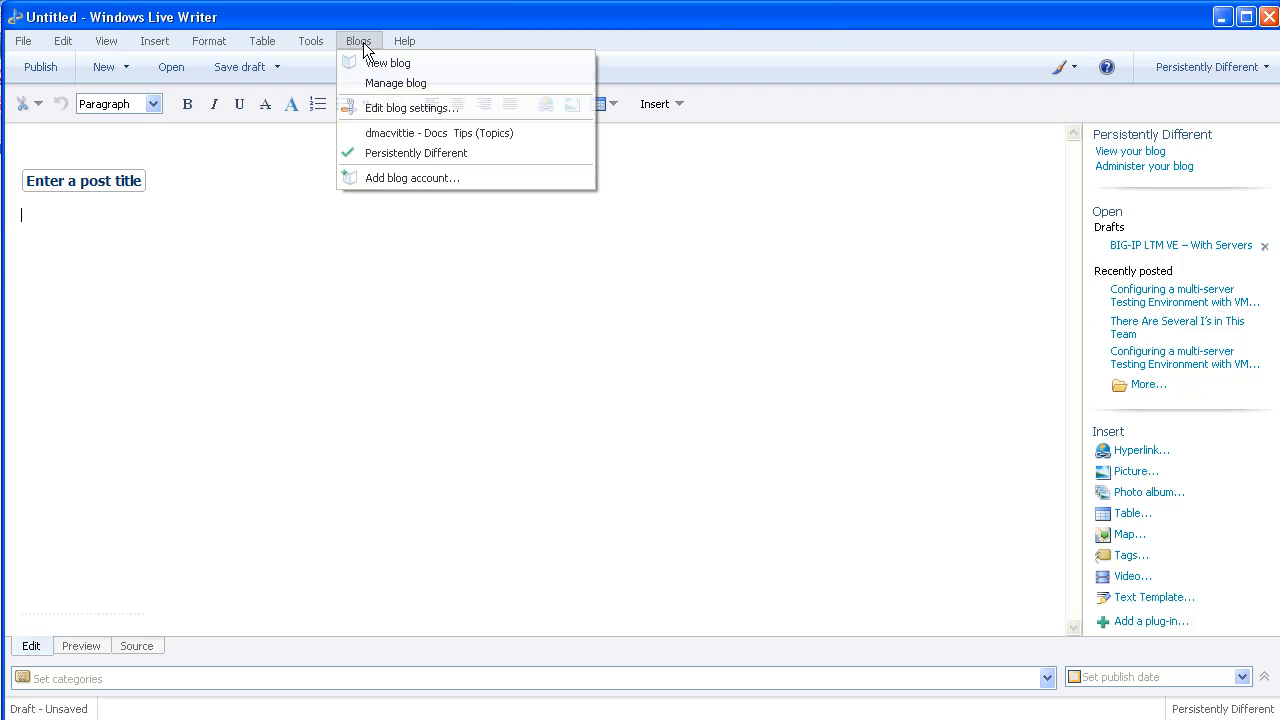
left_click(384, 181)
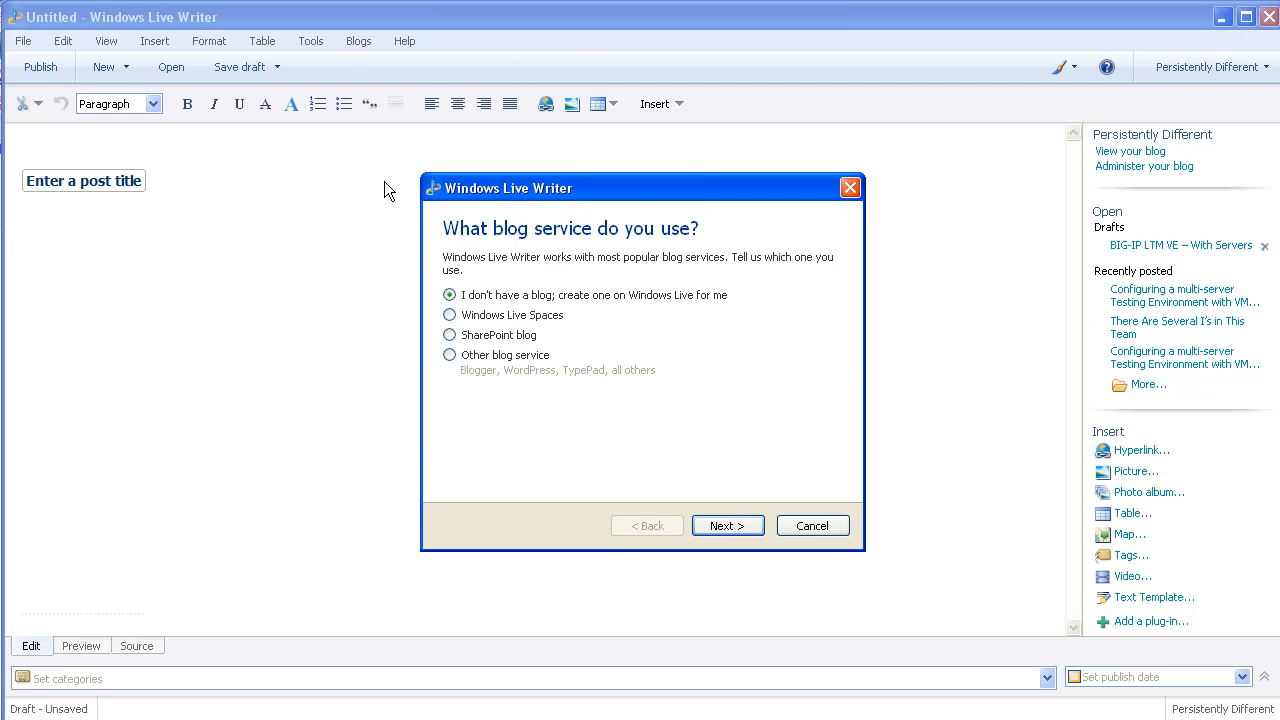
- Select Other blog service and move on to the blog address and login page
left_click(450, 356)
left_click(721, 526)
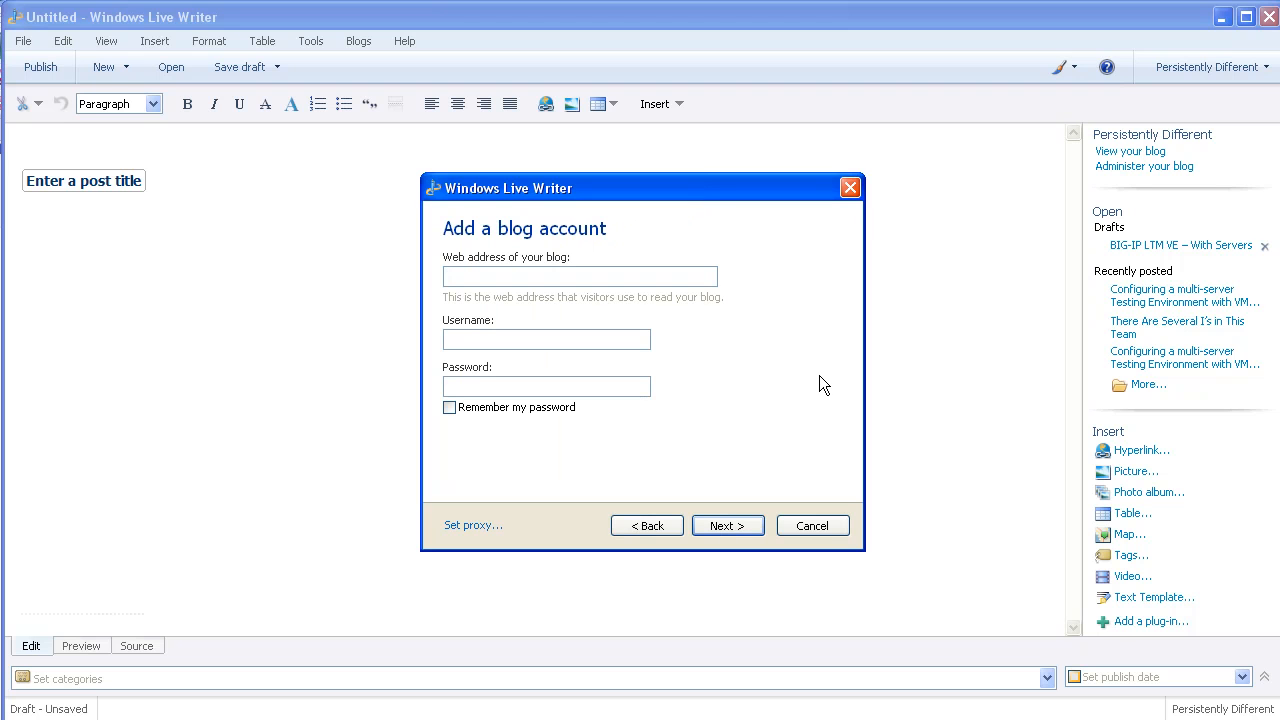
type("http")
key("BackSpace")
key("BackSpace")
key("BackSpace")
key("BackSpace")
key("alt+Tab")
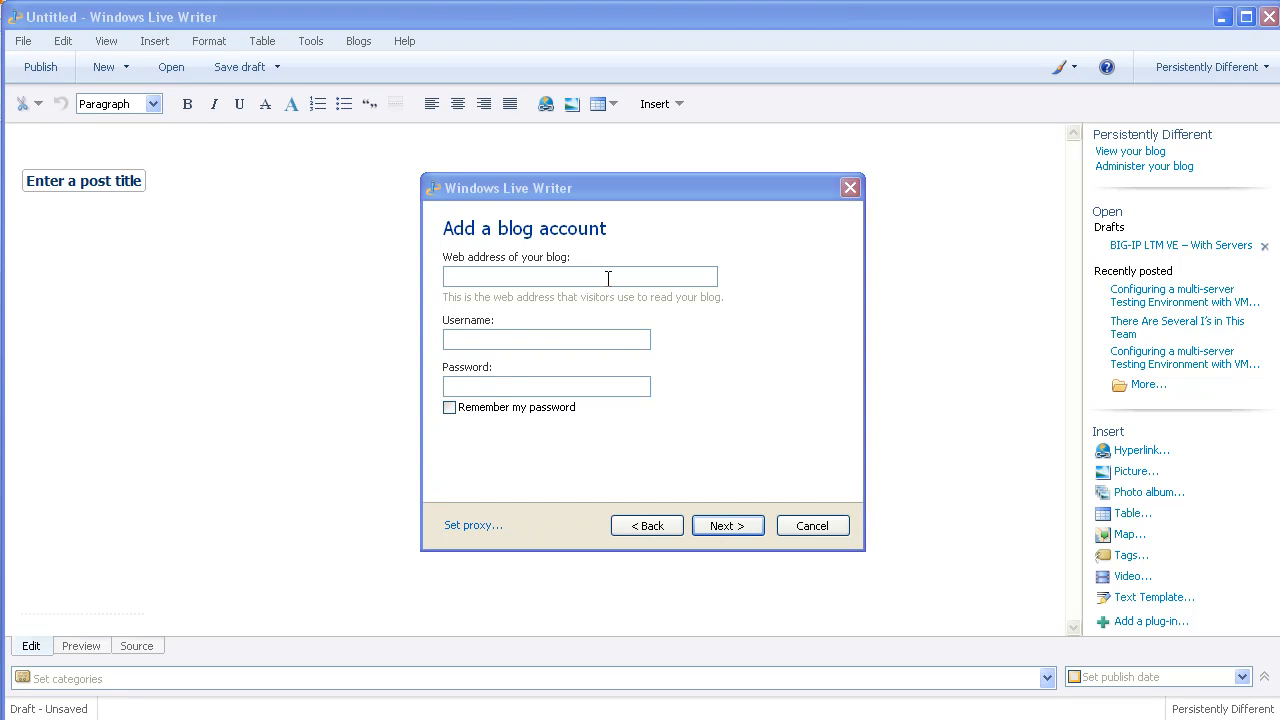
left_click(607, 278)
type("httt")
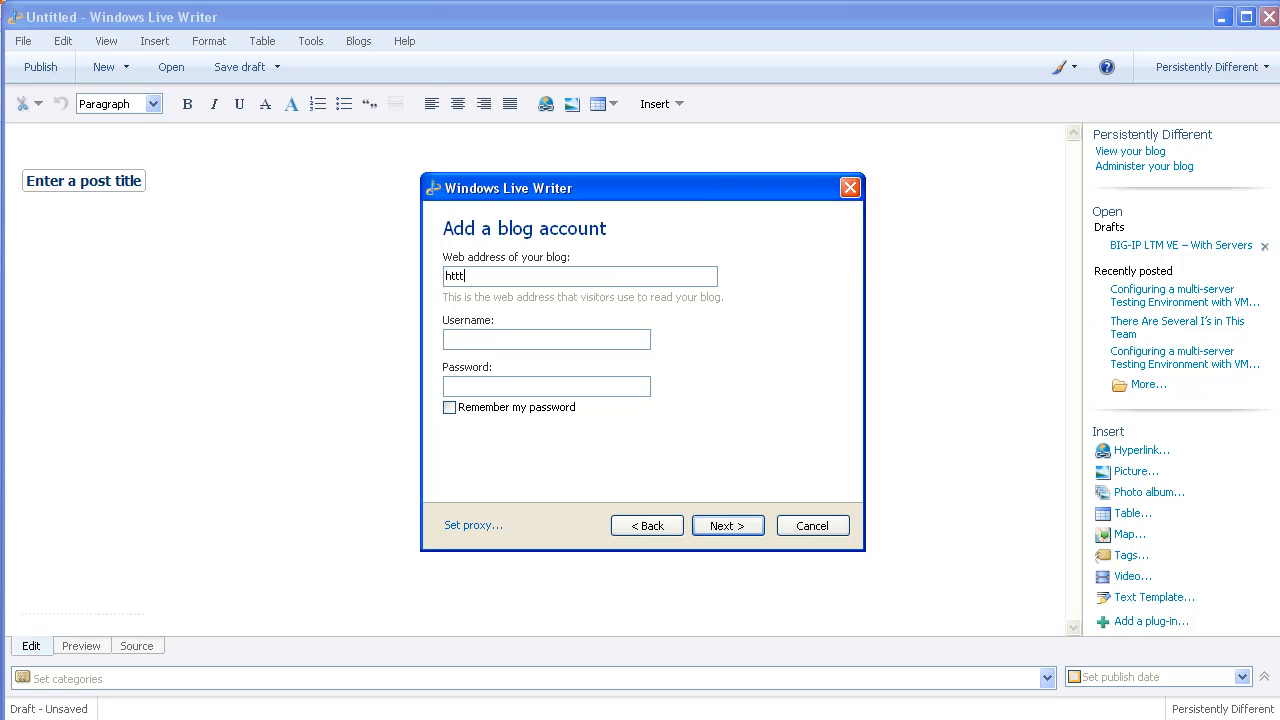
type("p//devcentral.f5.com/mt")
key("BackSpace")
type("etapost.ashx")
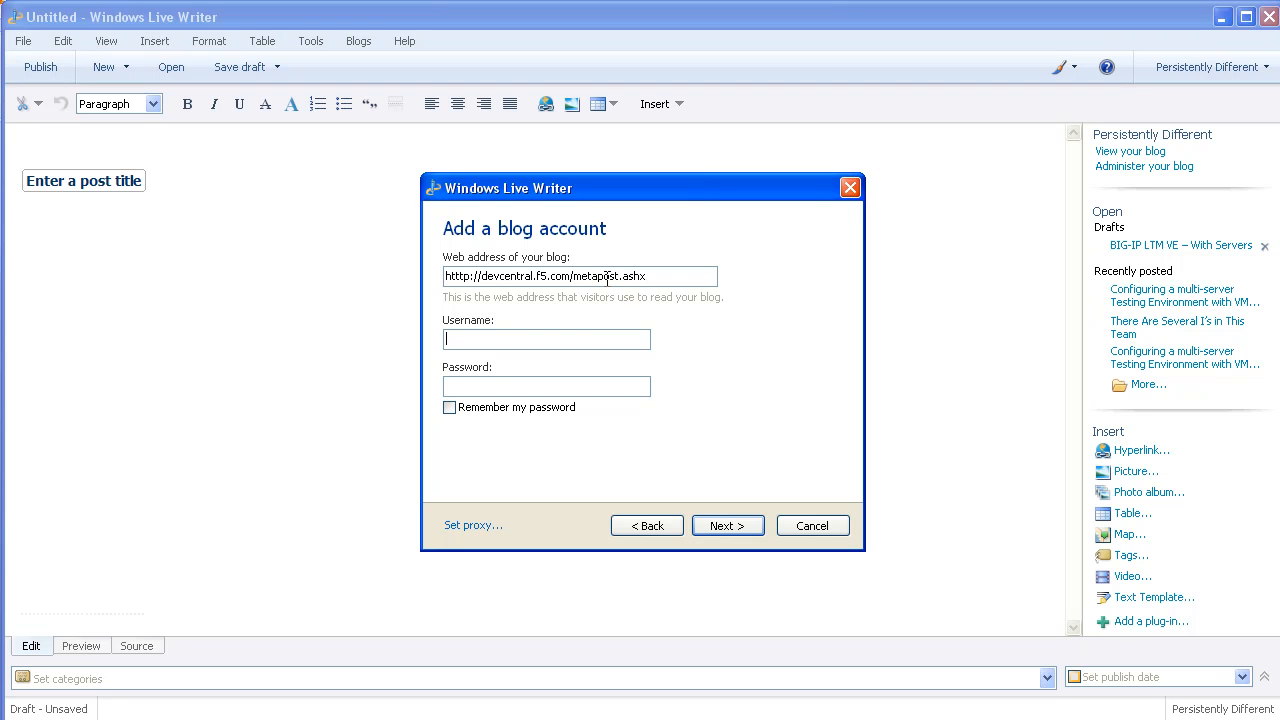
left_click(449, 408)
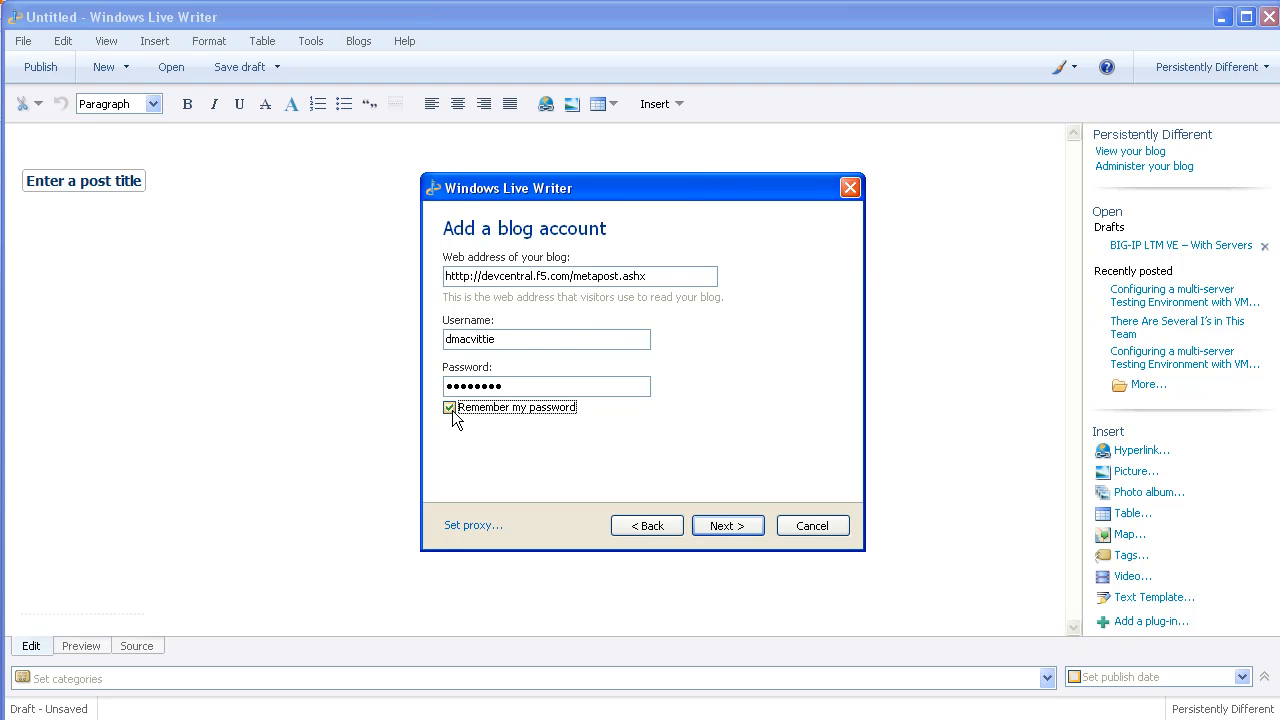
left_click(727, 527)
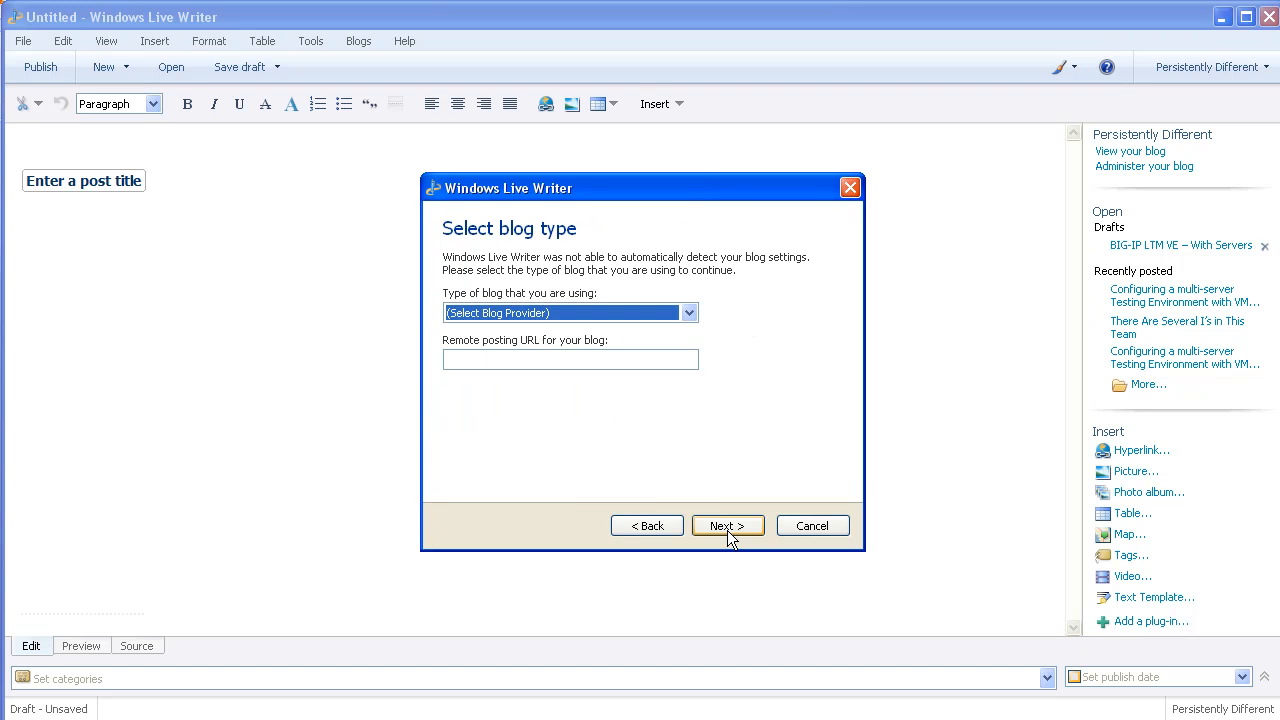
- Set blog type to Metaweblog API and paste the DevCentral metapost posting URL
left_click(689, 313)
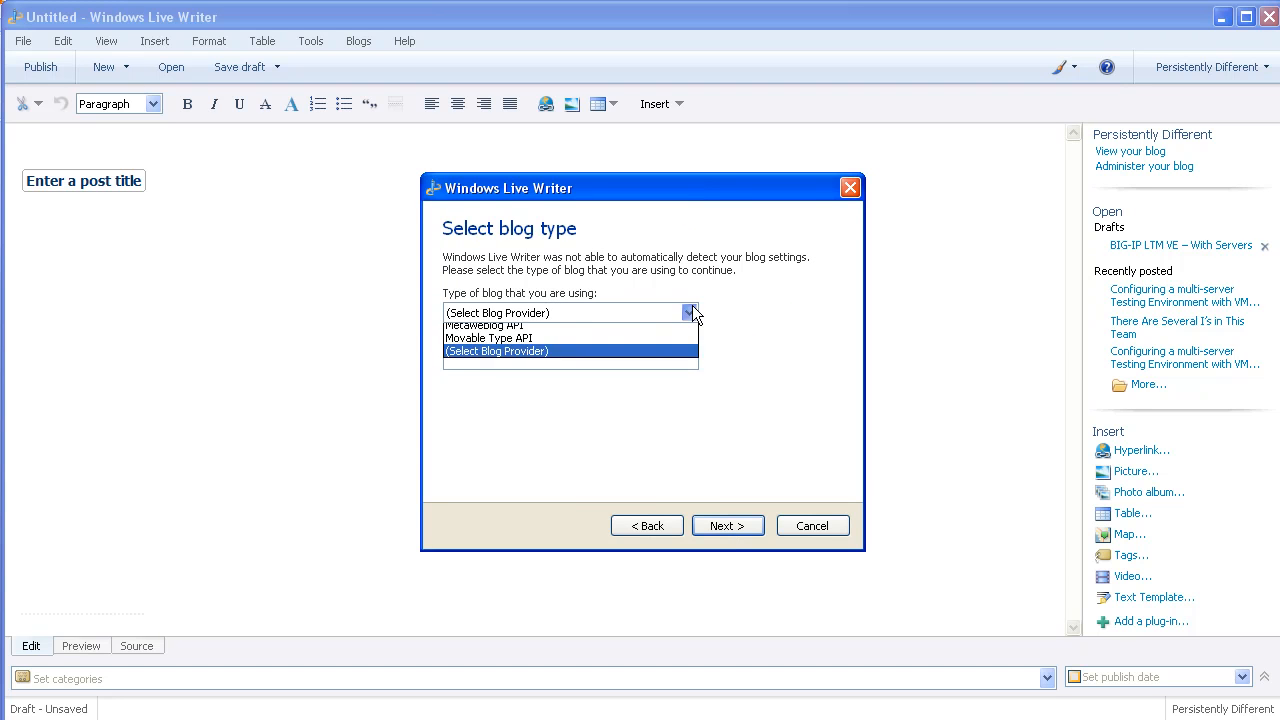
left_click(614, 473)
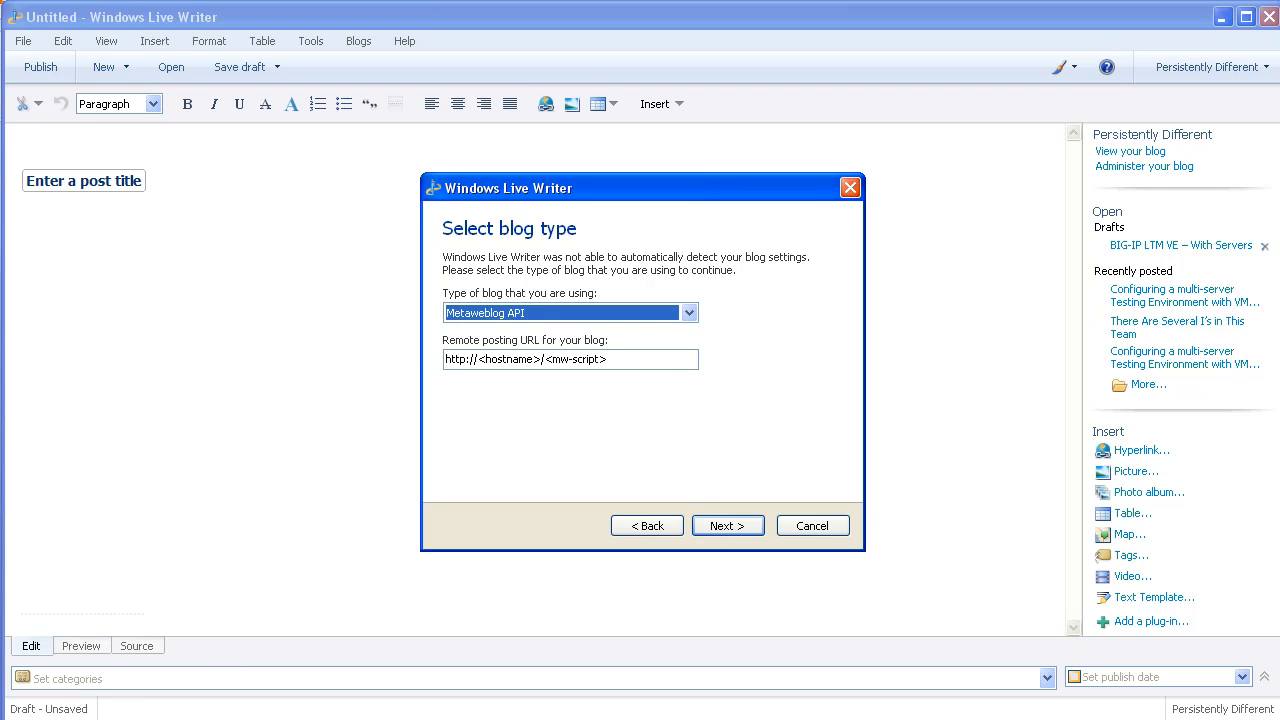
key("alt+Tab")
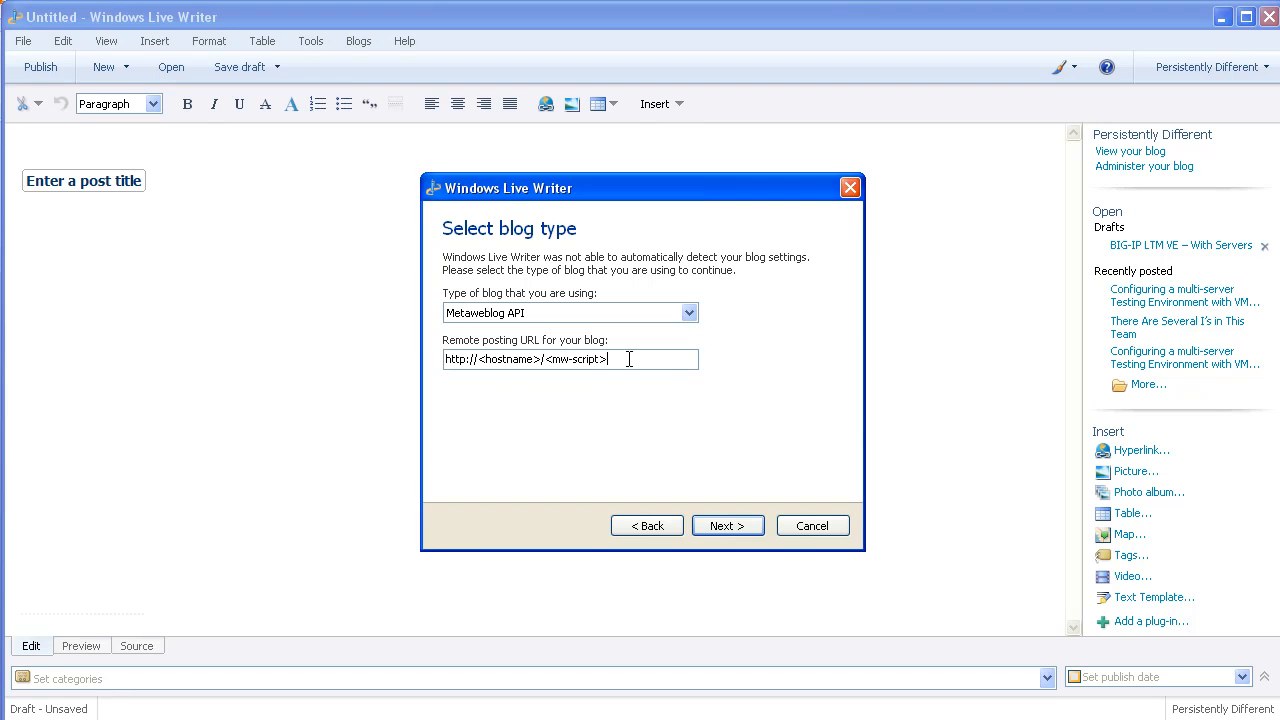
left_click_drag(626, 359, 441, 360)
type("http://devcentral.f5.com/metapost.ashx?key=news articles")
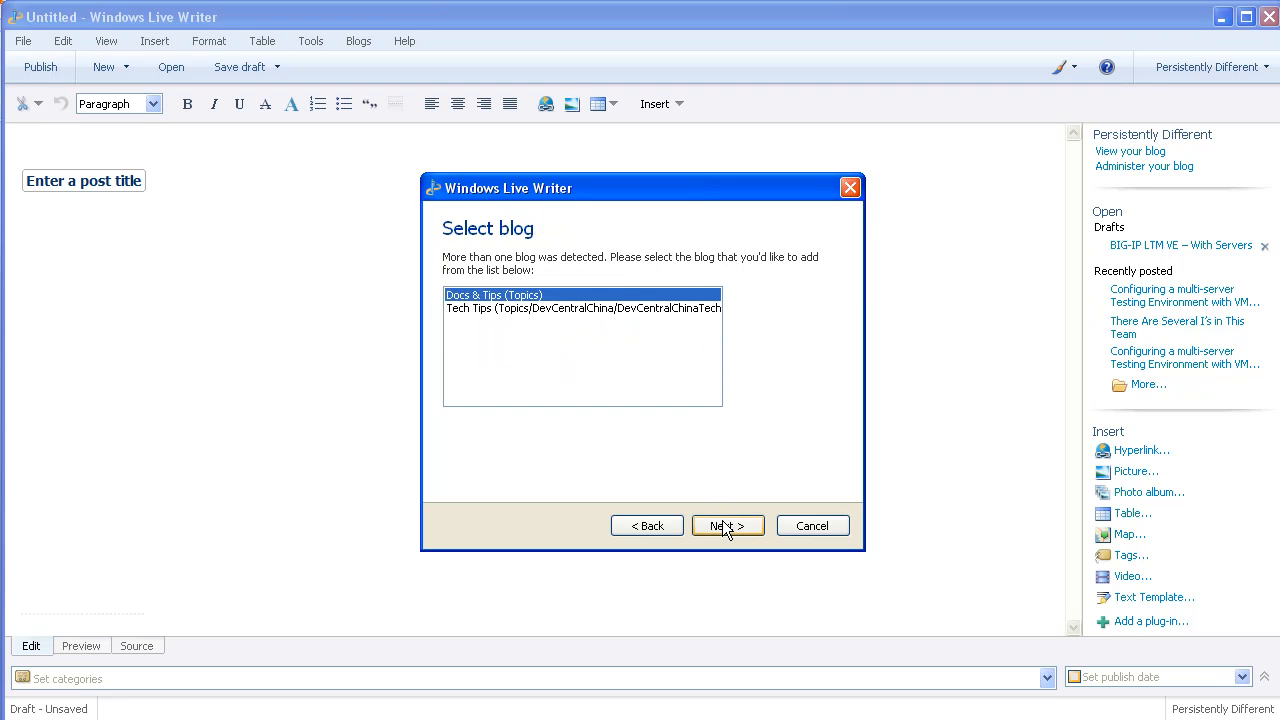
- Select the Docs & Tips (Topics) blog instead of Tech Tips and continue
left_click(545, 310)
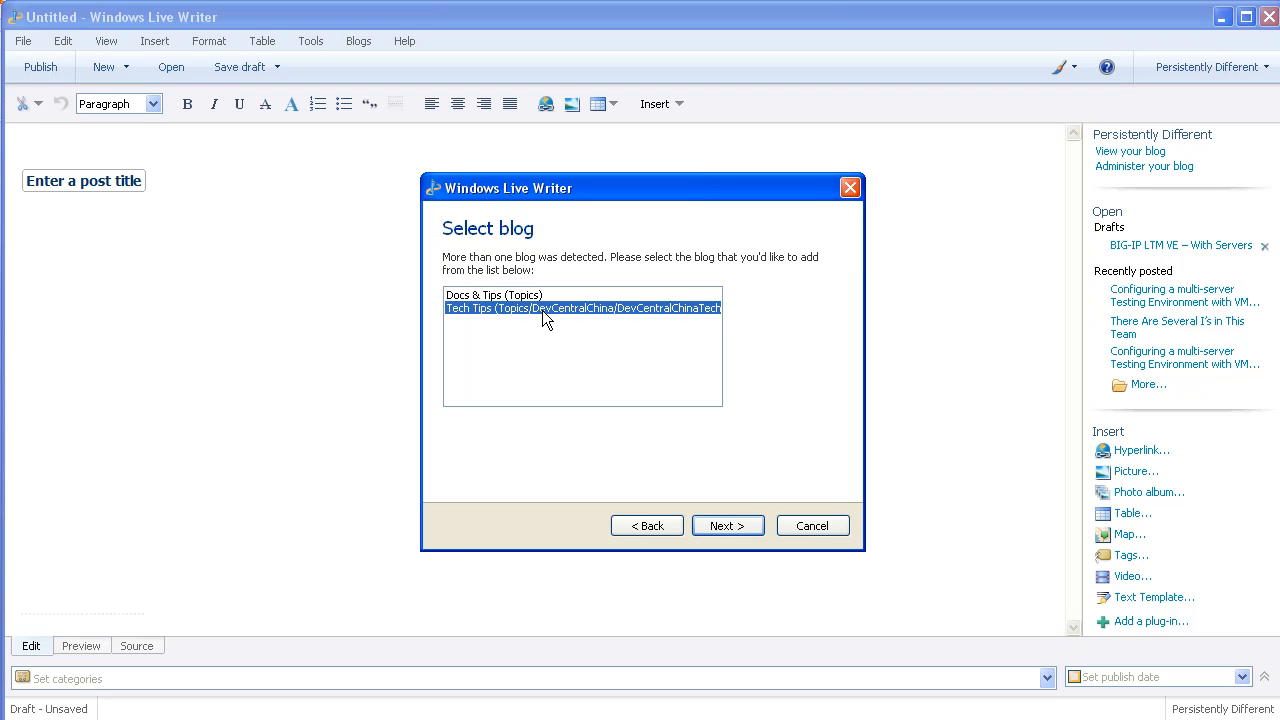
left_click(535, 296)
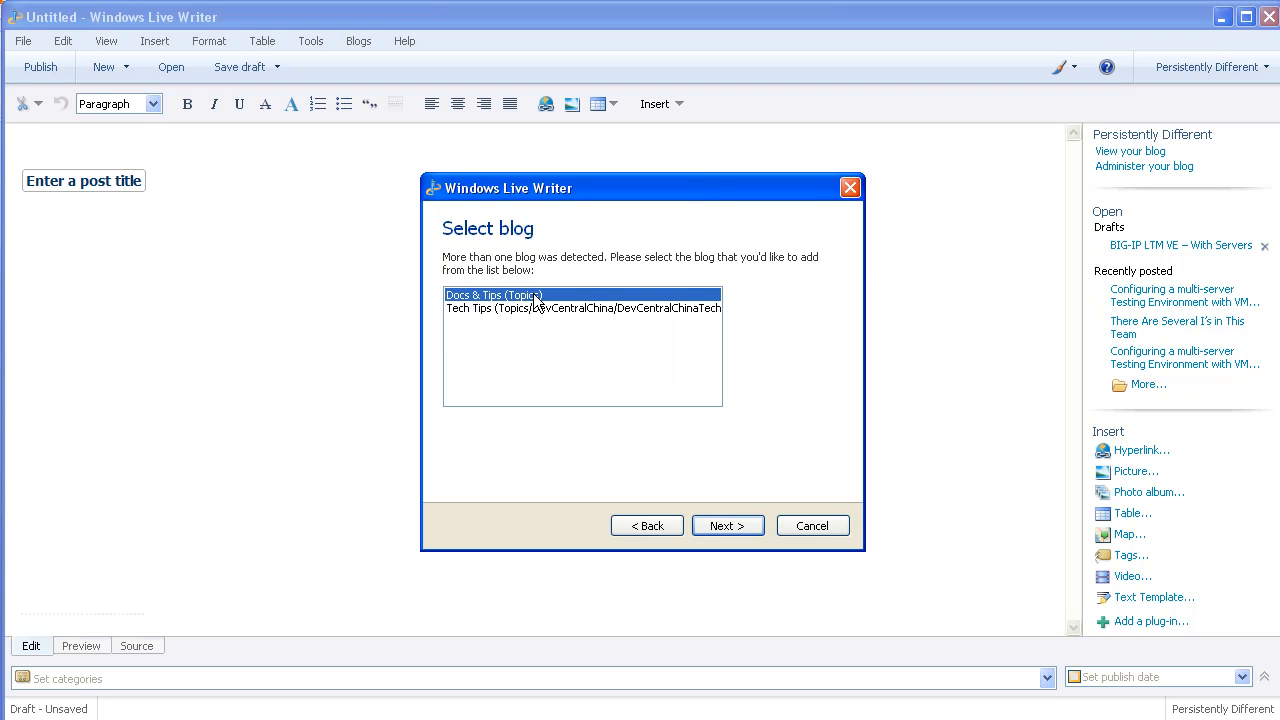
left_click(728, 528)
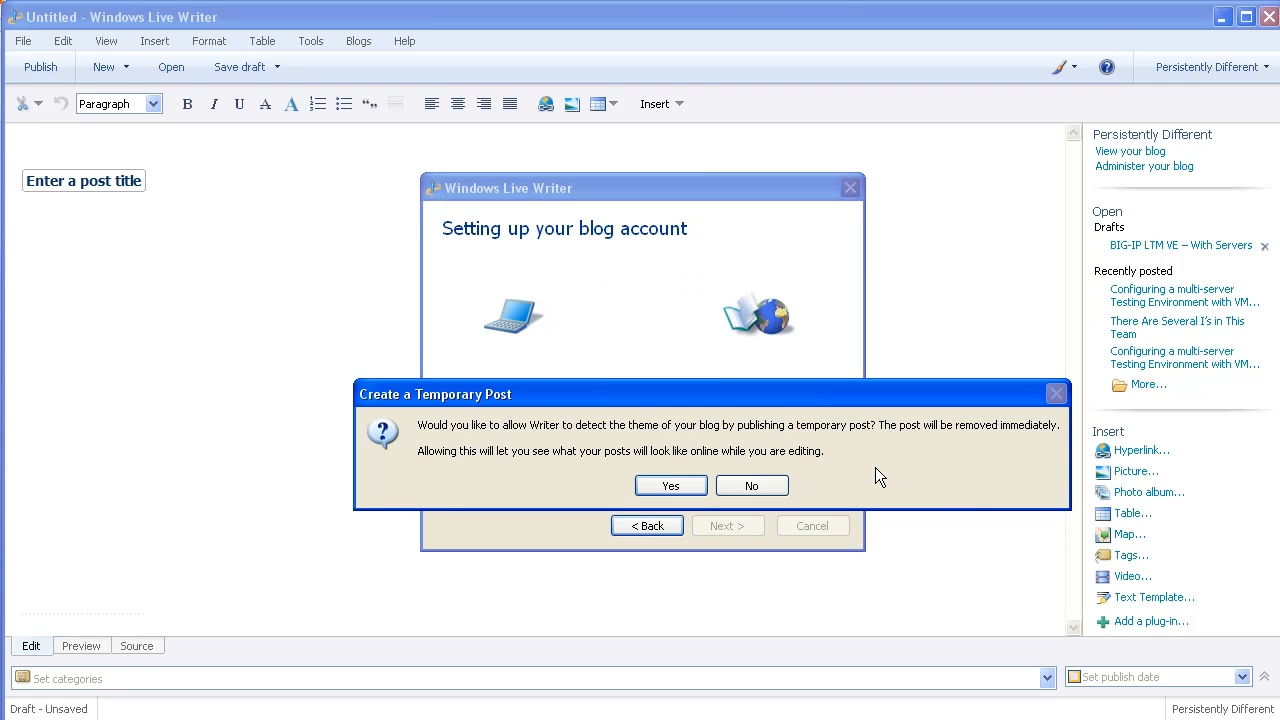
- Skip the temporary post, name the blog 'DevCentral Cool Docs', and finish while switching to it
left_click(732, 485)
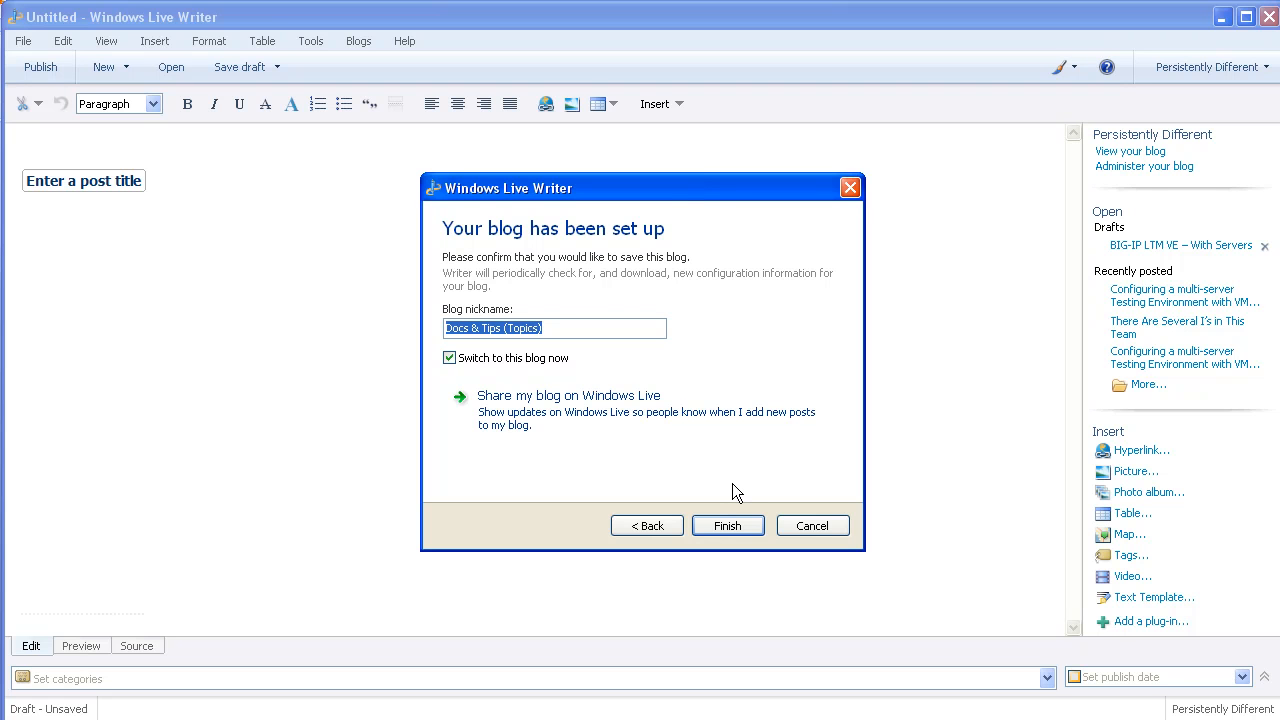
type("DevCentral Cool Docs")
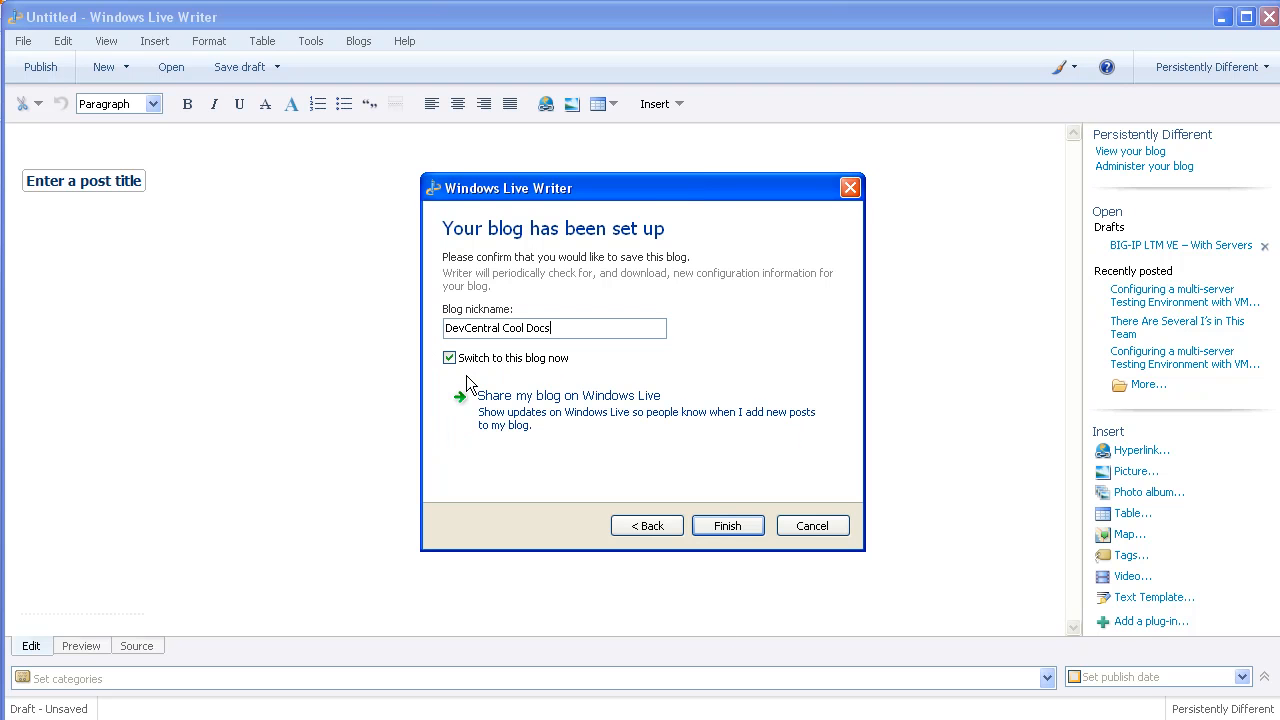
left_click(728, 526)
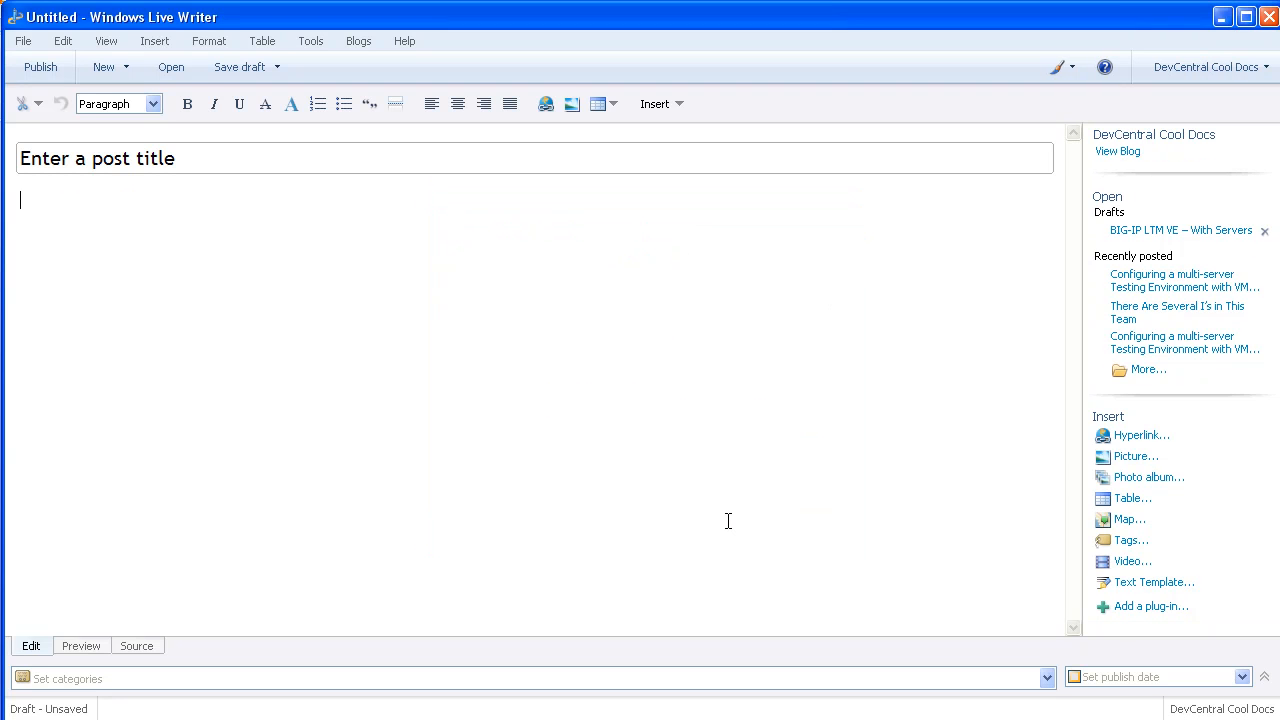
left_click(358, 41)
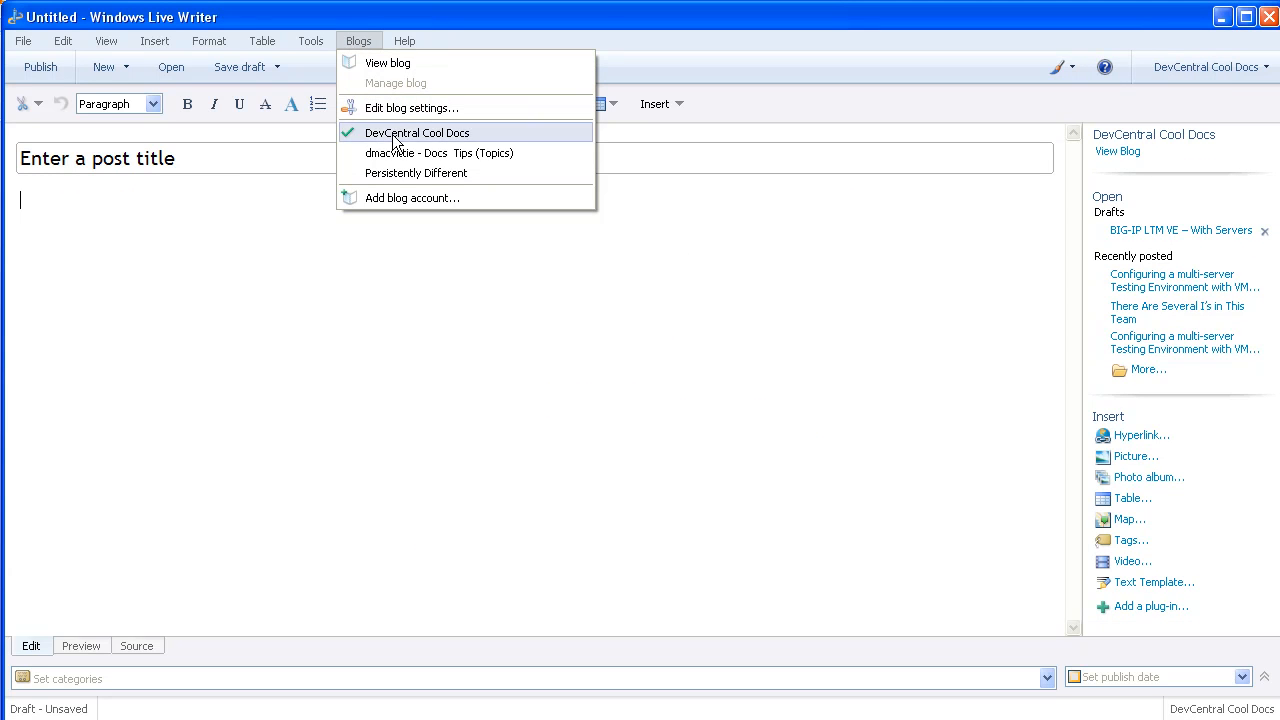
left_click(857, 356)
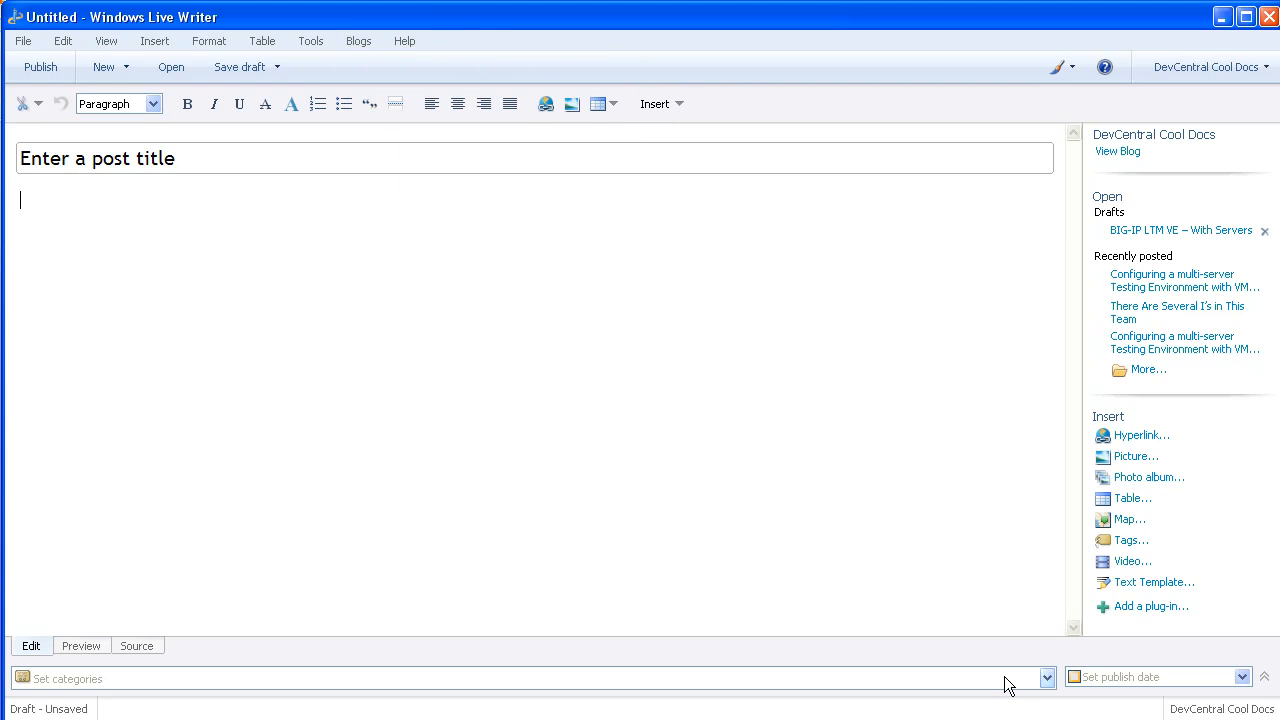
left_click(1047, 678)
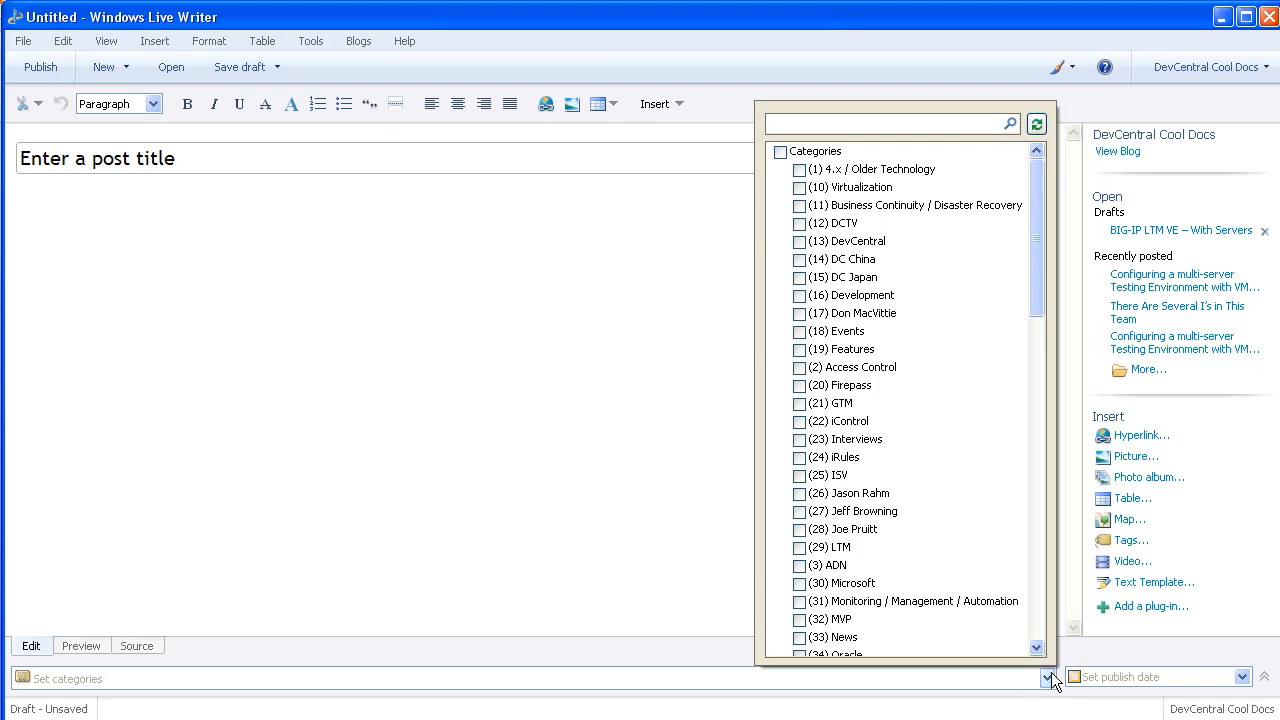
left_click(1040, 620)
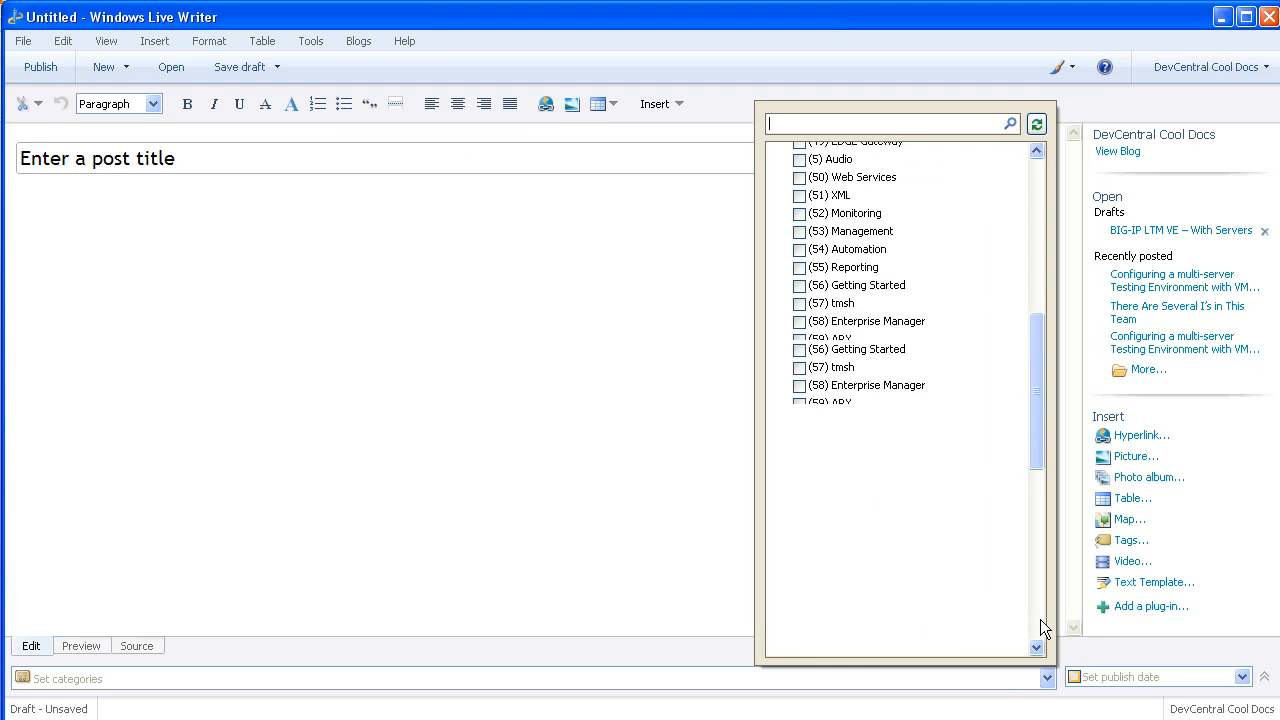
left_click_drag(1040, 628, 1039, 293)
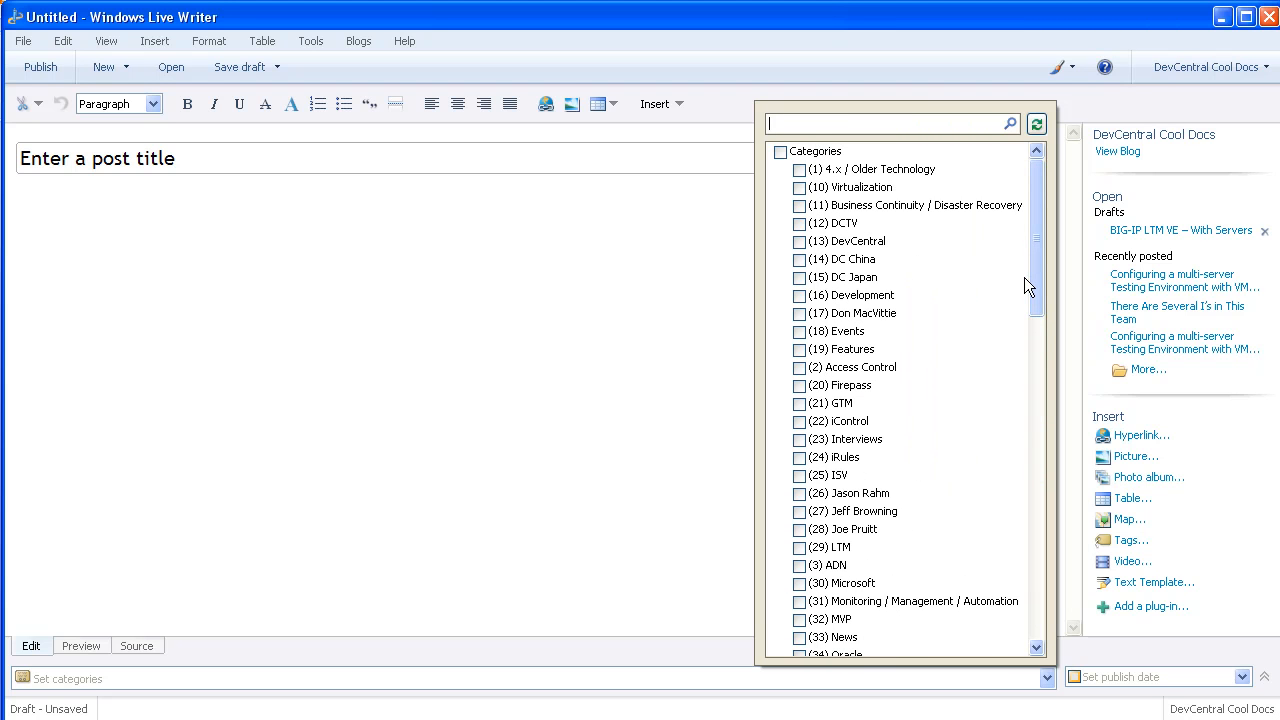
left_click(665, 318)
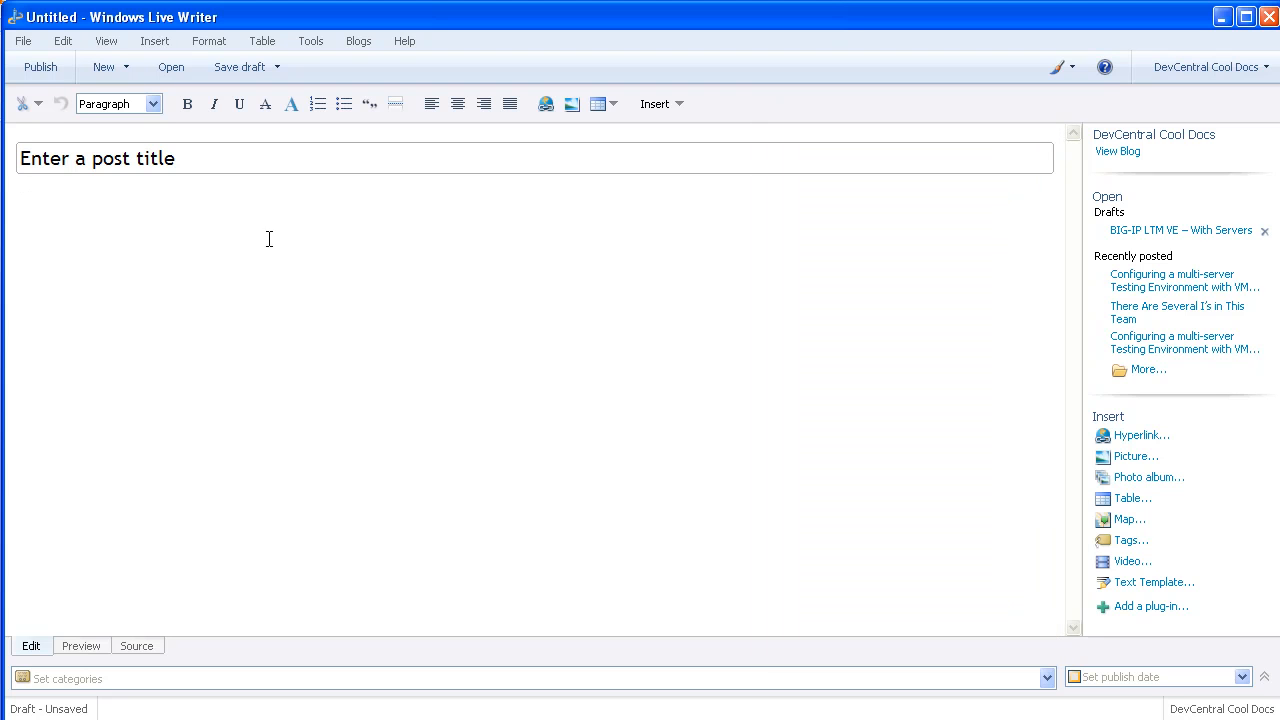
left_click(220, 166)
left_click(220, 245)
left_click(1048, 678)
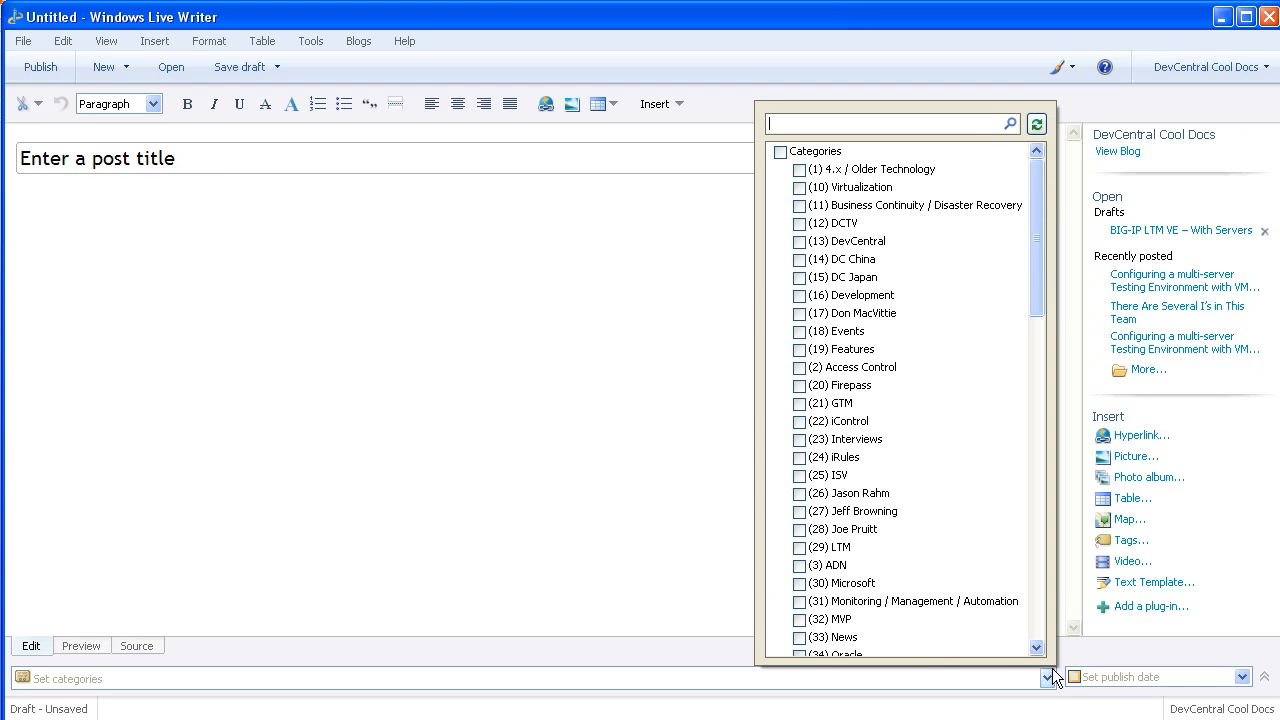
left_click(686, 545)
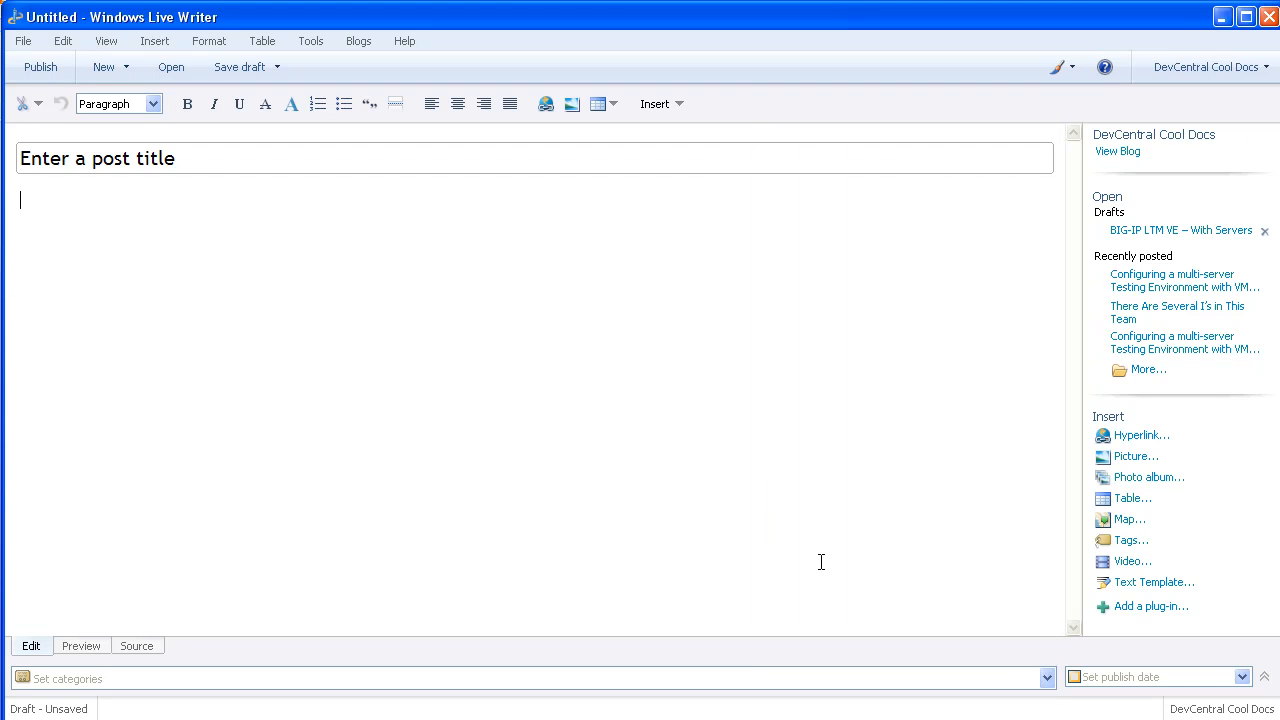
- Enable the post's publish date, set to 4/20/2010 8:56 PM, then return to the body
left_click(1242, 678)
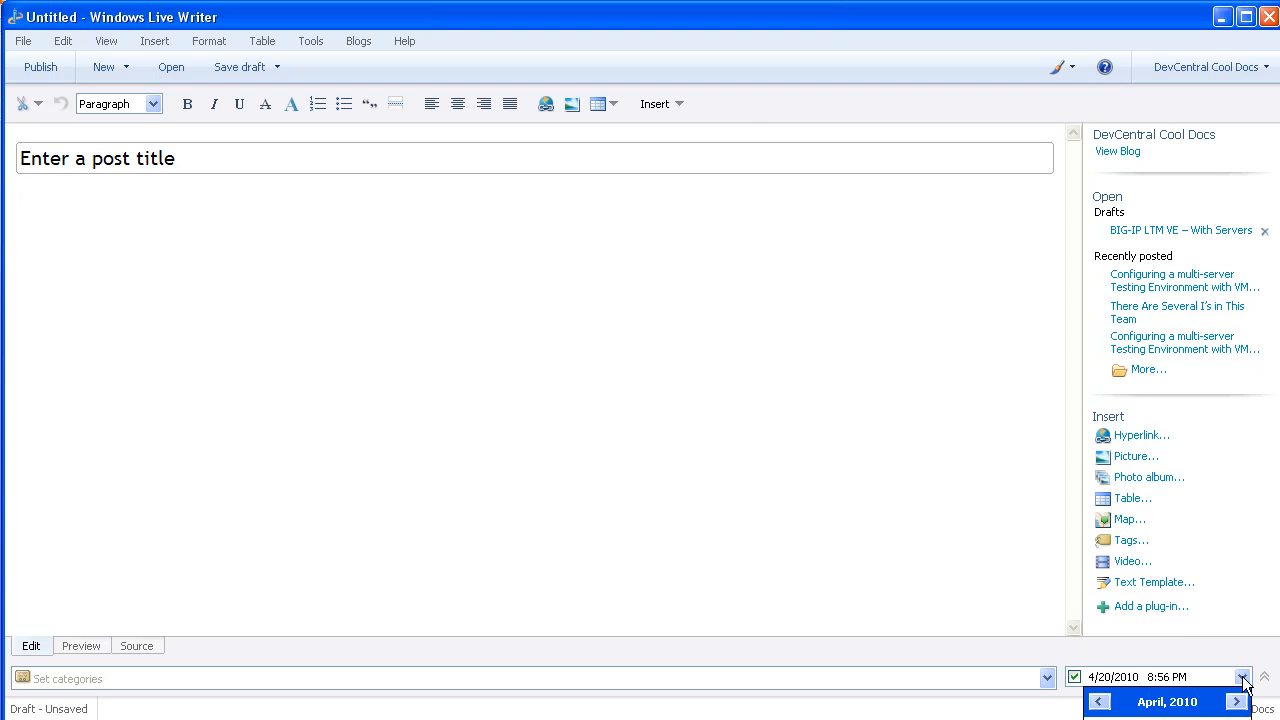
left_click(1242, 679)
left_click(767, 364)
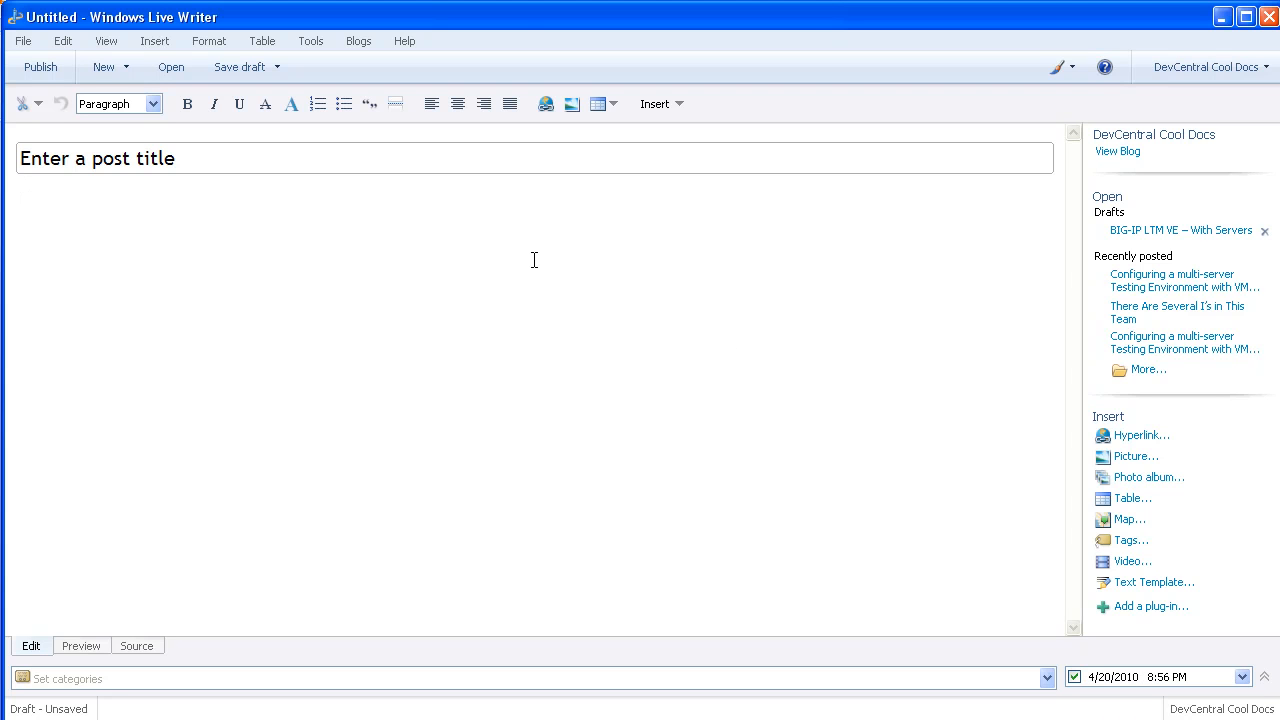